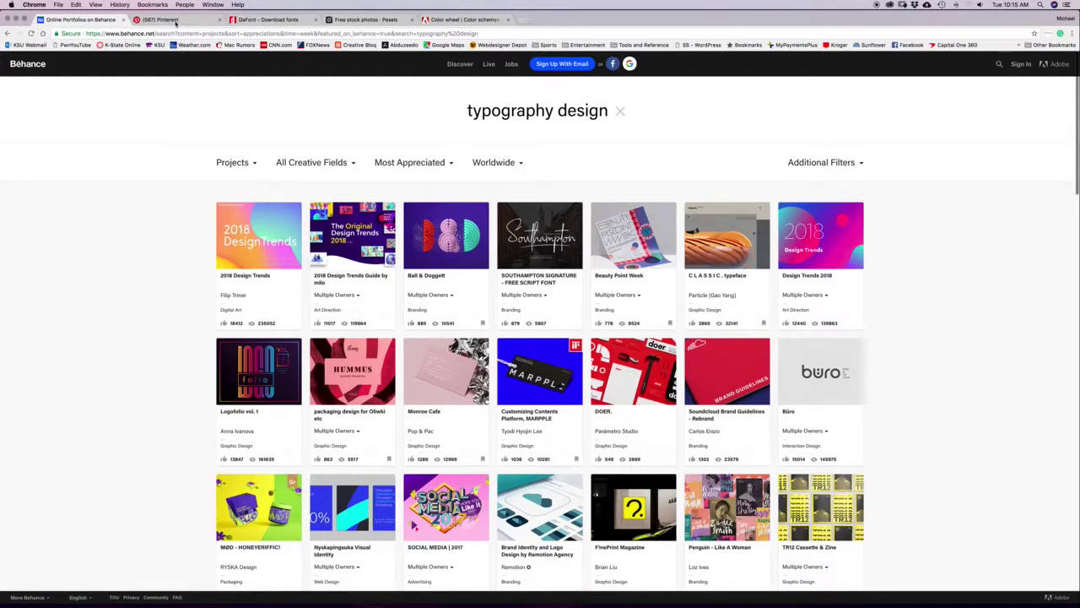
Step: Switch from Behance to the Pinterest tab showing 'layout design' pins
{"action": "left_click", "coordinate": [160, 18]}
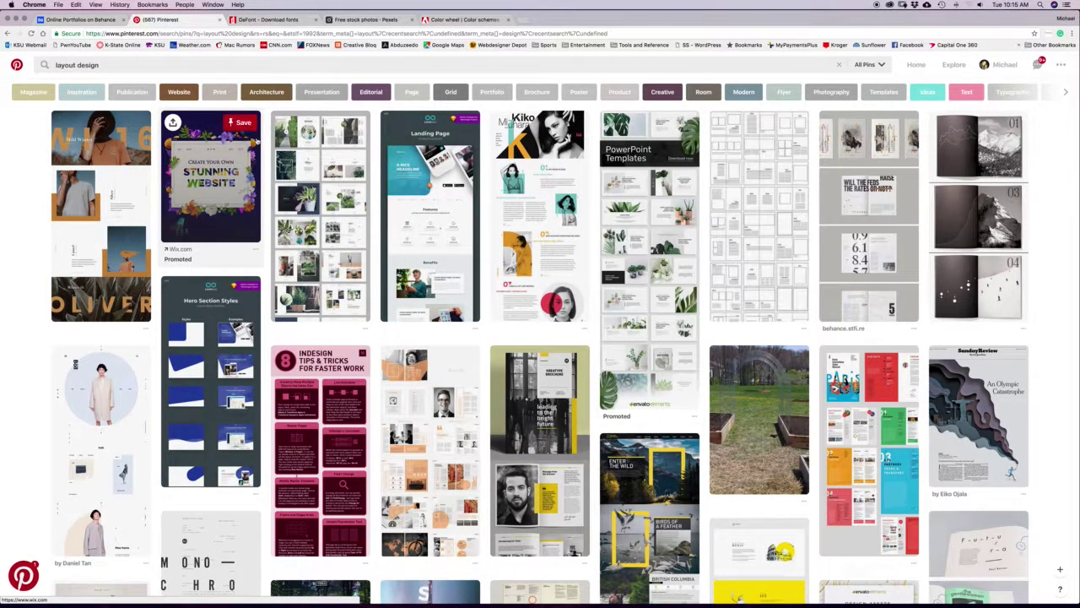
Step: Rerun the Pinterest 'layout design' search and scroll through the pins and back up
{"action": "left_click", "coordinate": [109, 64]}
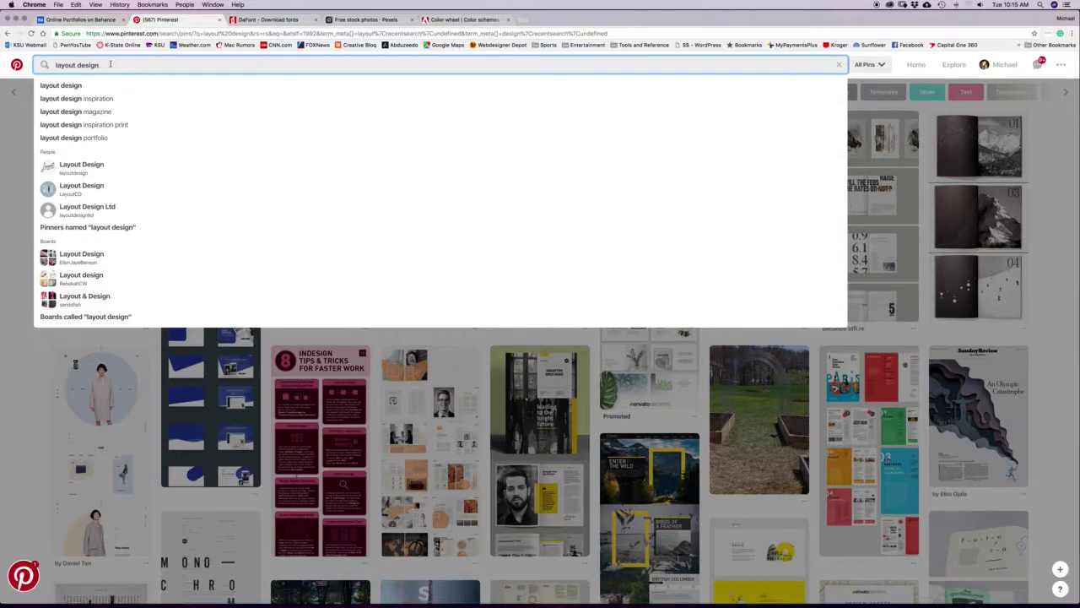
{"action": "key", "text": "Return"}
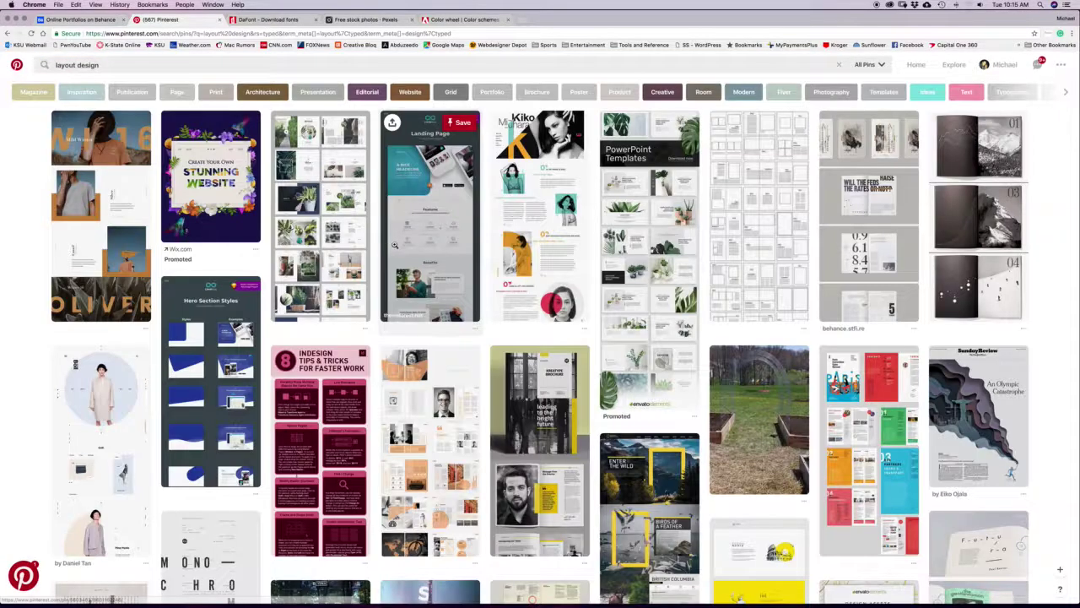
{"action": "scroll", "coordinate": [392, 249], "scroll_direction": "down", "scroll_amount": 3}
{"action": "scroll", "coordinate": [395, 240], "scroll_direction": "down", "scroll_amount": 10}
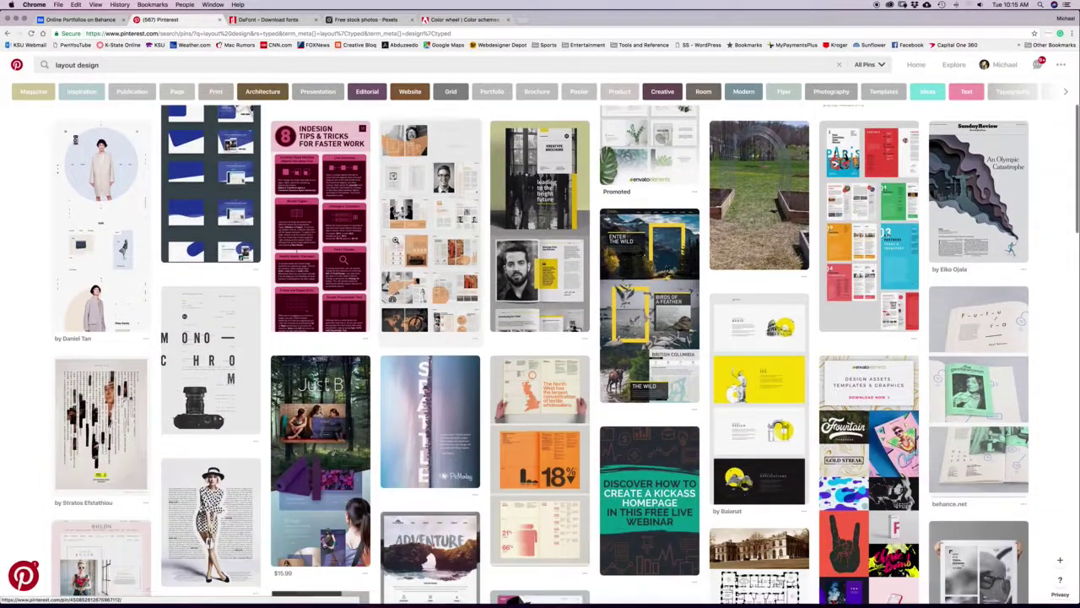
{"action": "scroll", "coordinate": [395, 239], "scroll_direction": "down", "scroll_amount": 10}
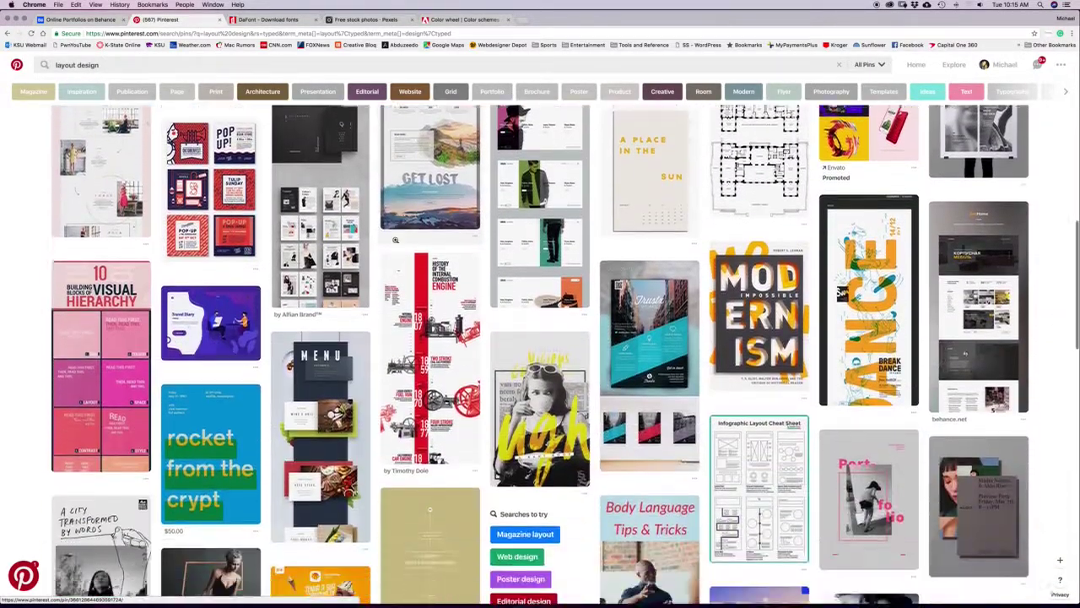
{"action": "scroll", "coordinate": [395, 240], "scroll_direction": "down", "scroll_amount": 5}
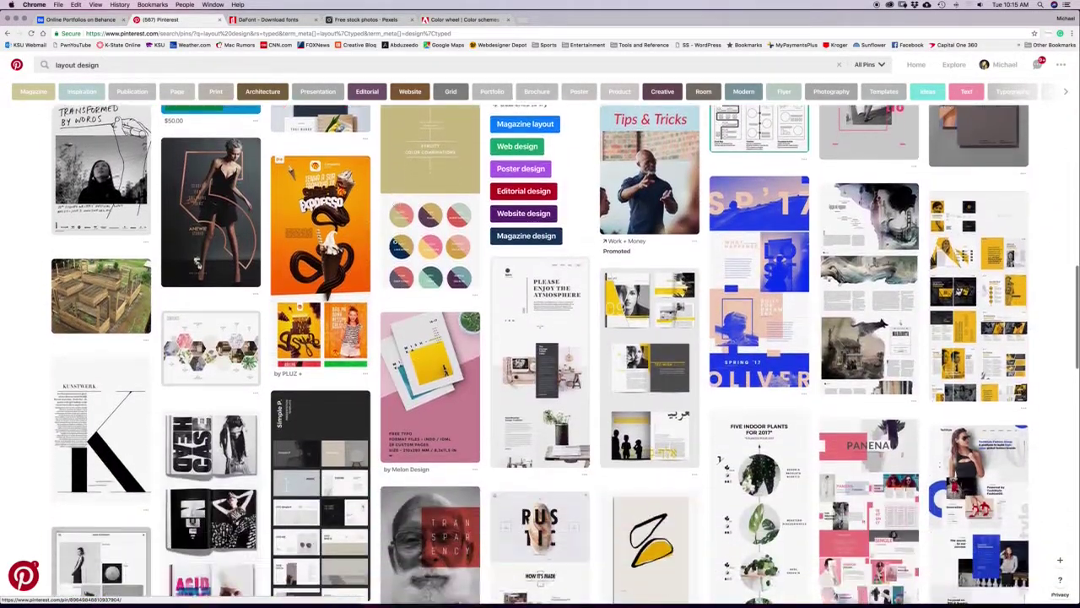
{"action": "scroll", "coordinate": [395, 240], "scroll_direction": "down", "scroll_amount": 14}
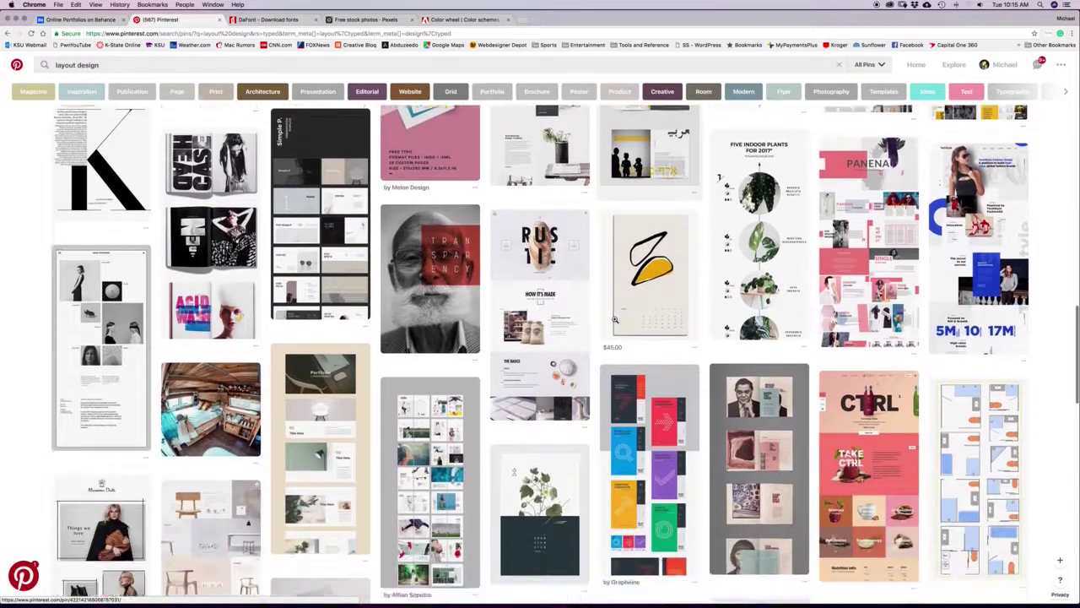
{"action": "scroll", "coordinate": [459, 313], "scroll_direction": "down", "scroll_amount": 5}
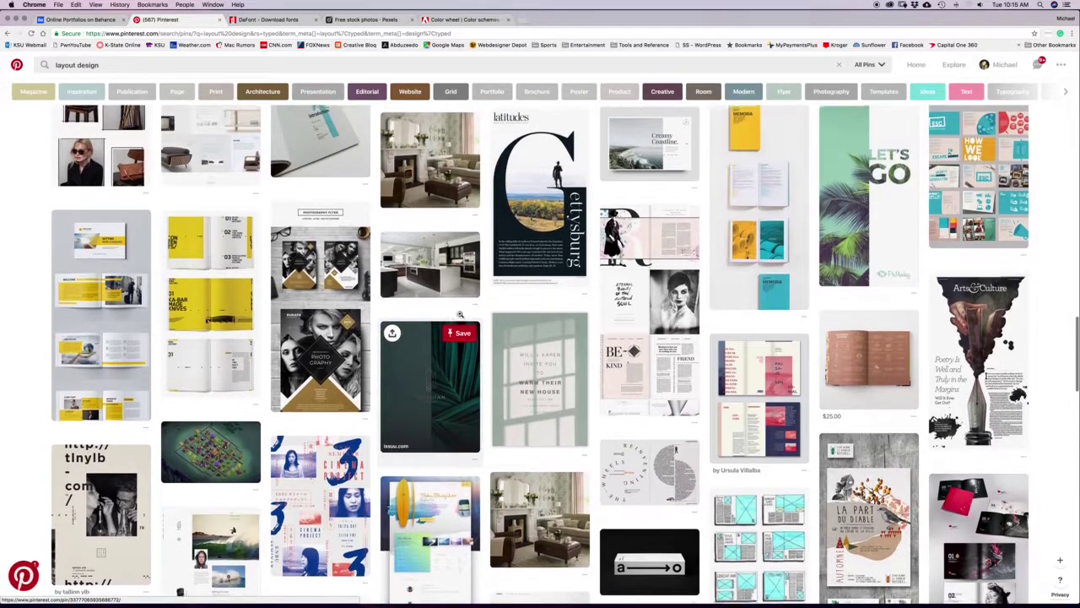
{"action": "scroll", "coordinate": [460, 314], "scroll_direction": "up", "scroll_amount": 4}
{"action": "scroll", "coordinate": [460, 314], "scroll_direction": "up", "scroll_amount": 20}
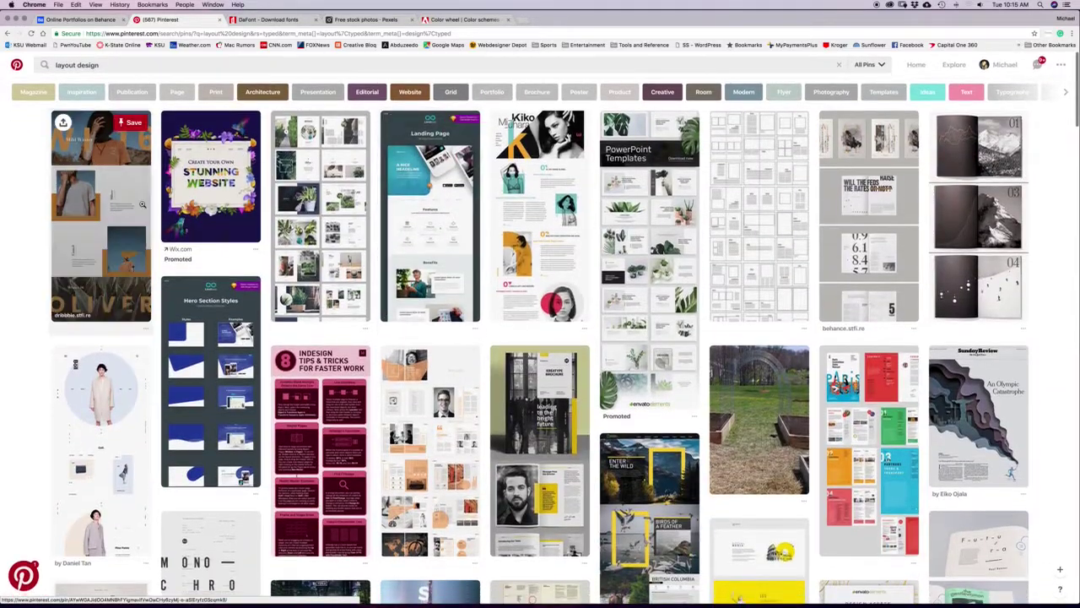
Step: Go to the DaFont tab and browse its home page
{"action": "left_click", "coordinate": [270, 20]}
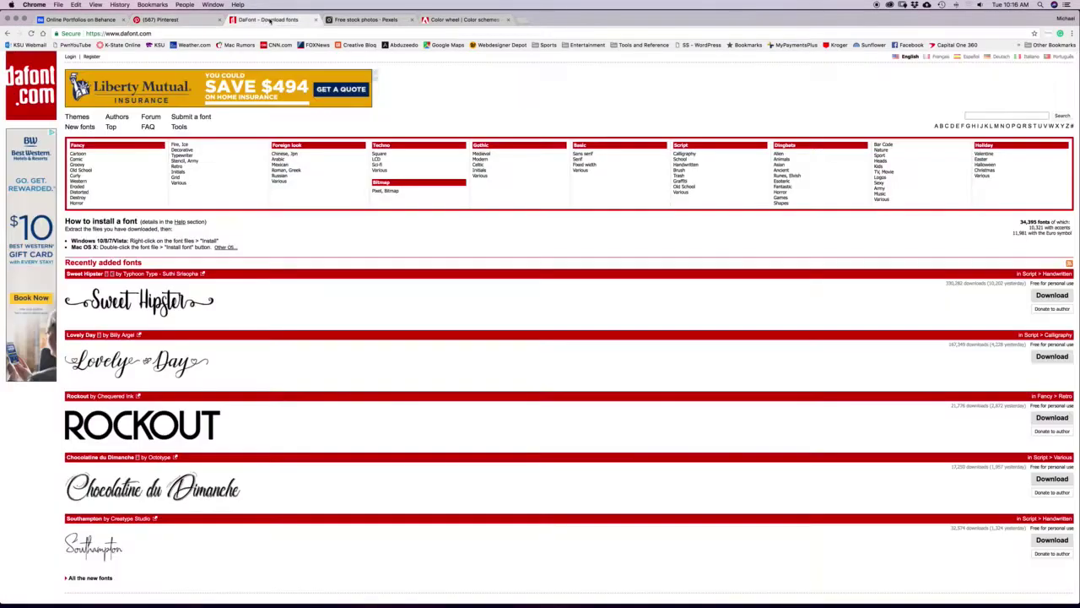
{"action": "scroll", "coordinate": [298, 359], "scroll_direction": "down", "scroll_amount": 1}
{"action": "scroll", "coordinate": [299, 371], "scroll_direction": "up", "scroll_amount": 1}
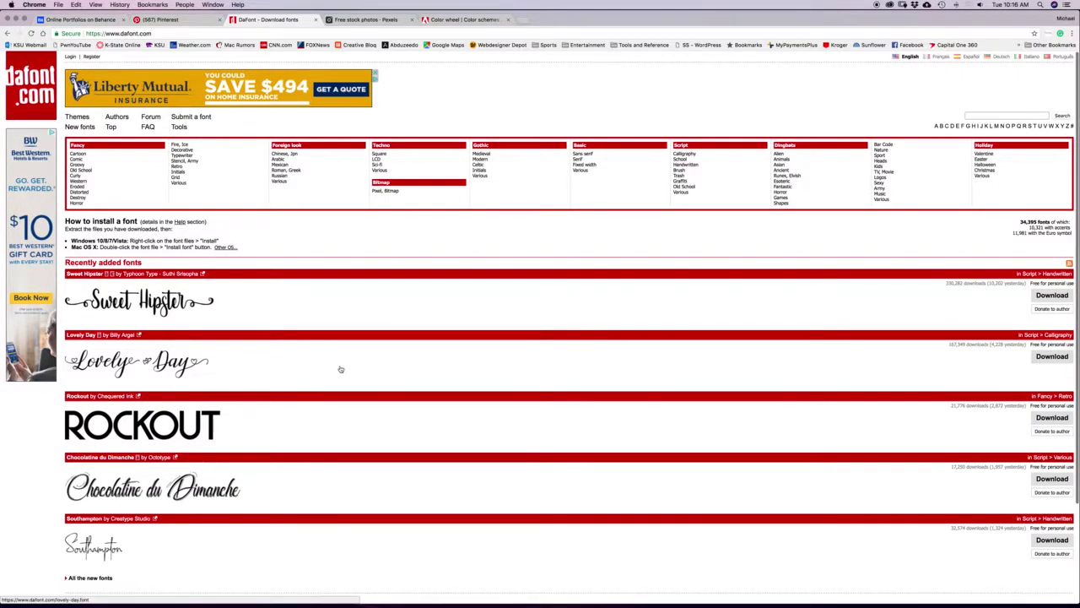
{"action": "scroll", "coordinate": [340, 369], "scroll_direction": "down", "scroll_amount": 5}
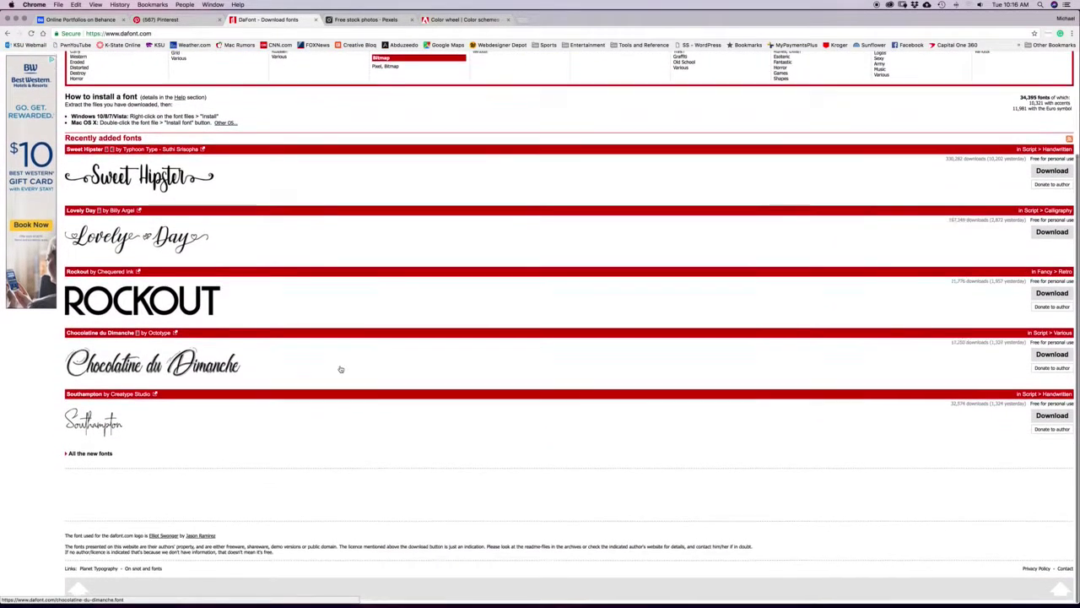
{"action": "scroll", "coordinate": [341, 369], "scroll_direction": "up", "scroll_amount": 5}
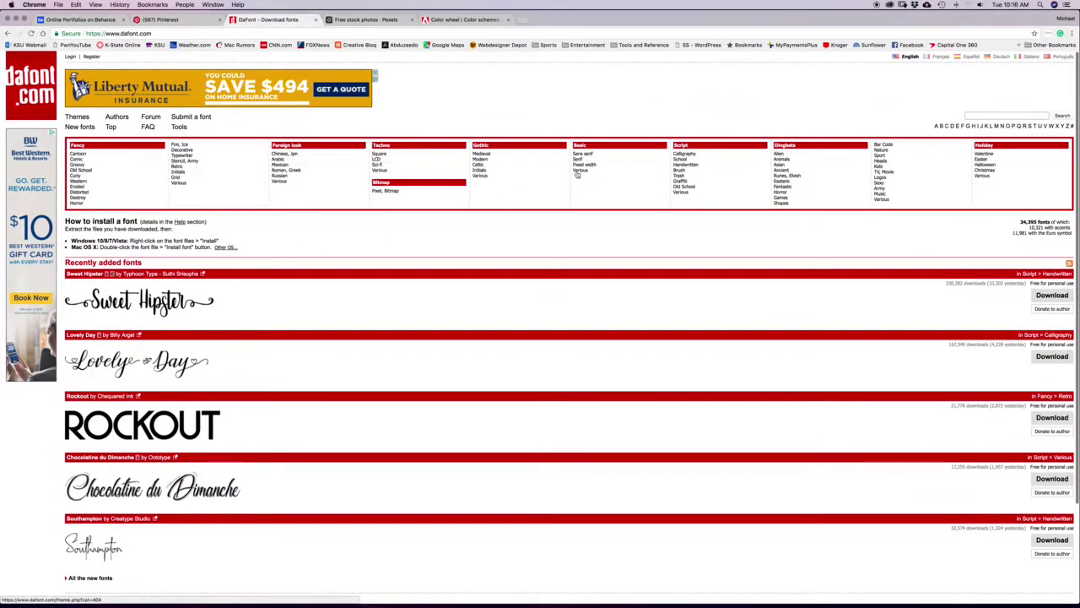
Step: Show Script > Calligraphy fonts and scroll through previews like The Blacksmith and Inkland
{"action": "left_click", "coordinate": [692, 156]}
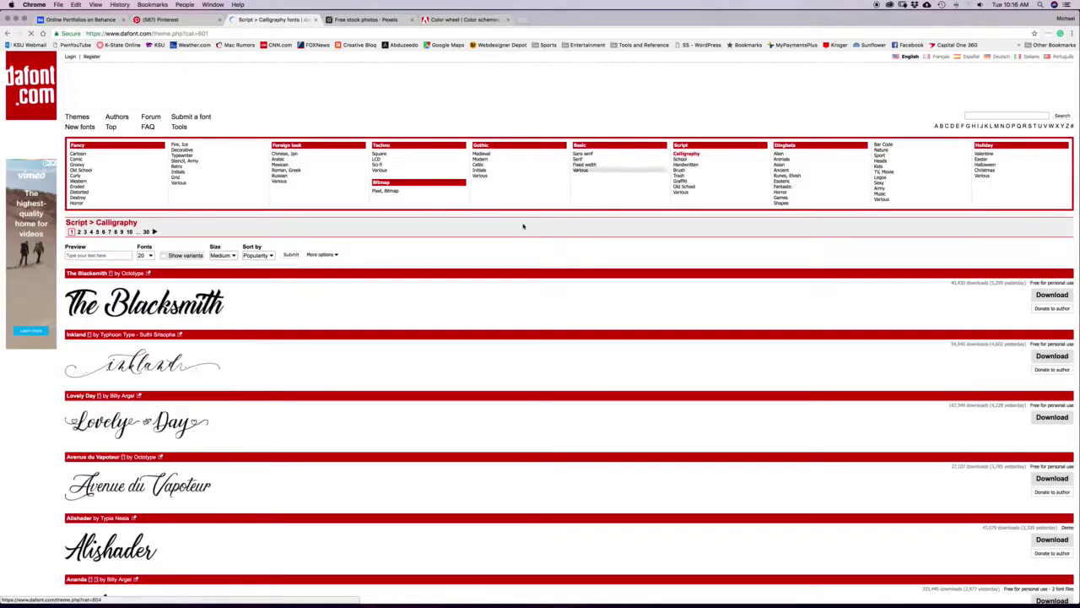
{"action": "scroll", "coordinate": [301, 324], "scroll_direction": "down", "scroll_amount": 5}
{"action": "scroll", "coordinate": [301, 325], "scroll_direction": "down", "scroll_amount": 7}
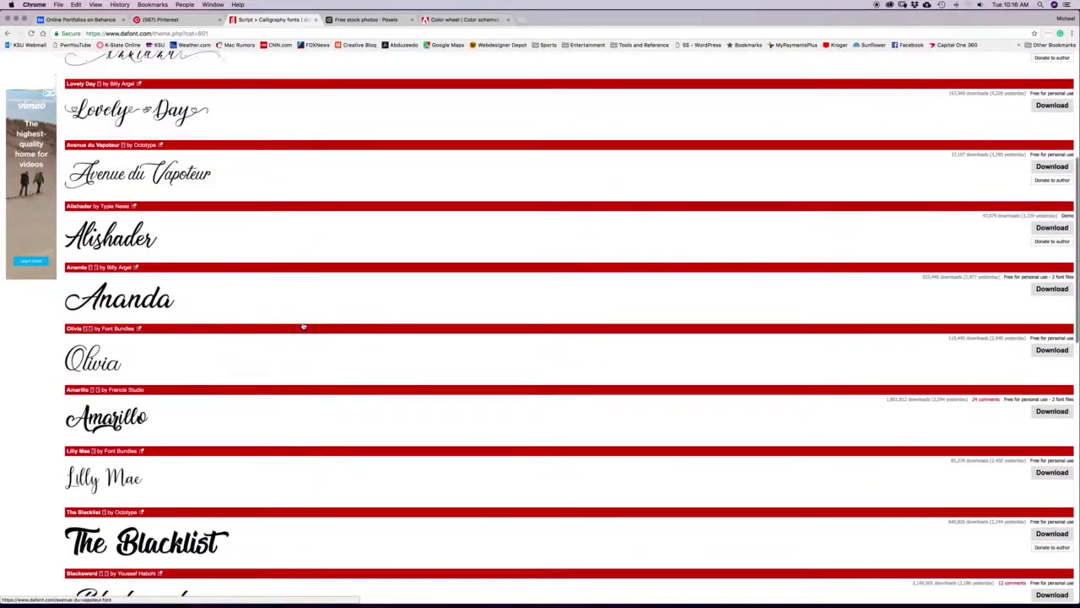
{"action": "scroll", "coordinate": [302, 328], "scroll_direction": "down", "scroll_amount": 3}
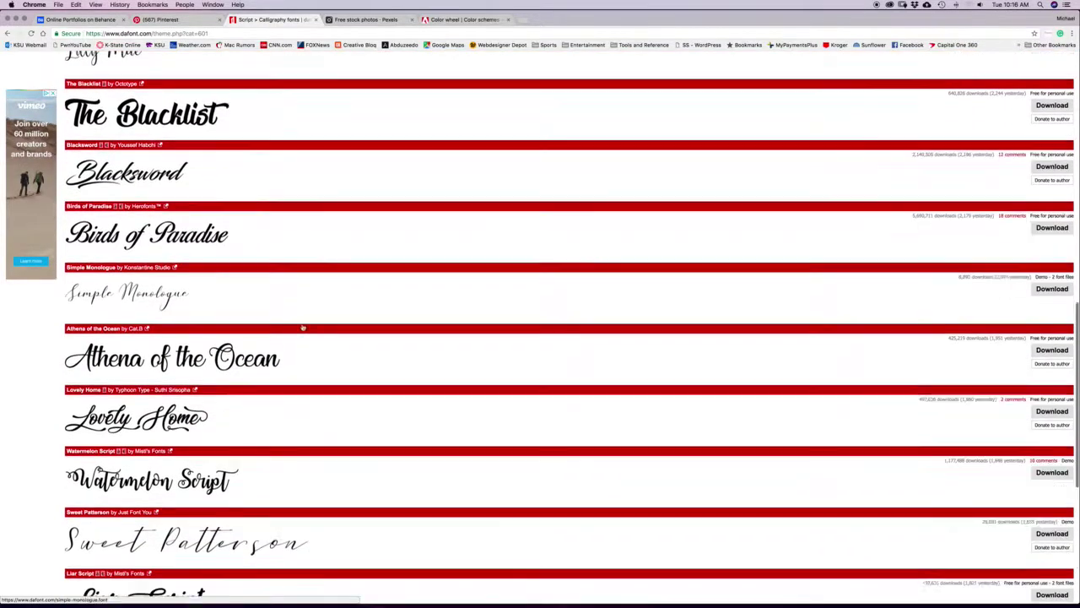
{"action": "scroll", "coordinate": [302, 328], "scroll_direction": "up", "scroll_amount": 12}
{"action": "scroll", "coordinate": [302, 328], "scroll_direction": "up", "scroll_amount": 2}
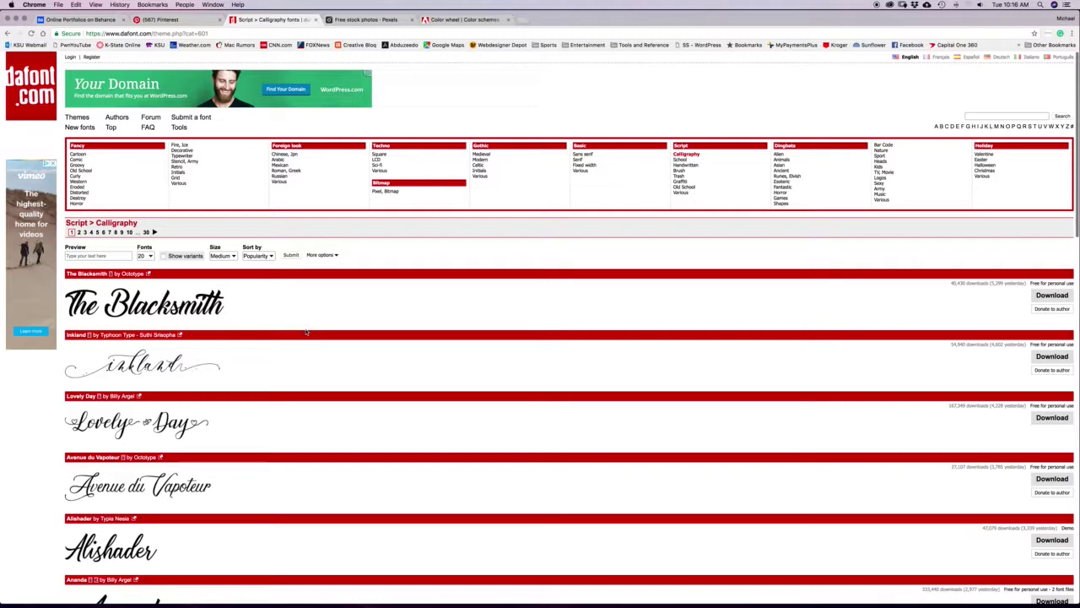
{"action": "scroll", "coordinate": [253, 321], "scroll_direction": "down", "scroll_amount": 1}
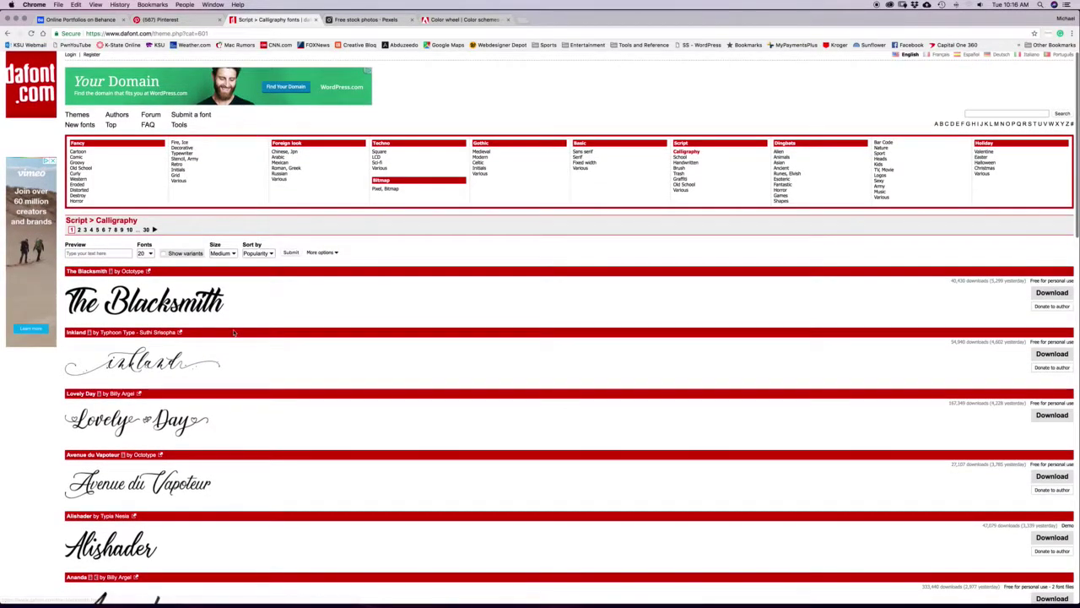
{"action": "scroll", "coordinate": [338, 211], "scroll_direction": "up", "scroll_amount": 1}
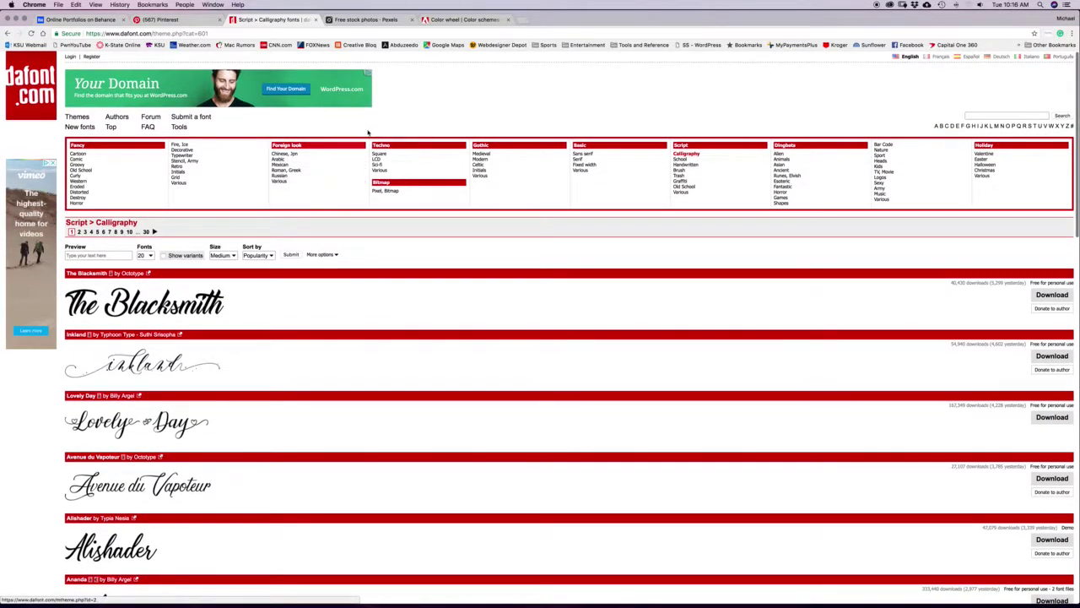
Step: Go to the Pexels tab and select its free photo search box
{"action": "left_click", "coordinate": [366, 20]}
{"action": "scroll", "coordinate": [397, 189], "scroll_direction": "down", "scroll_amount": 1}
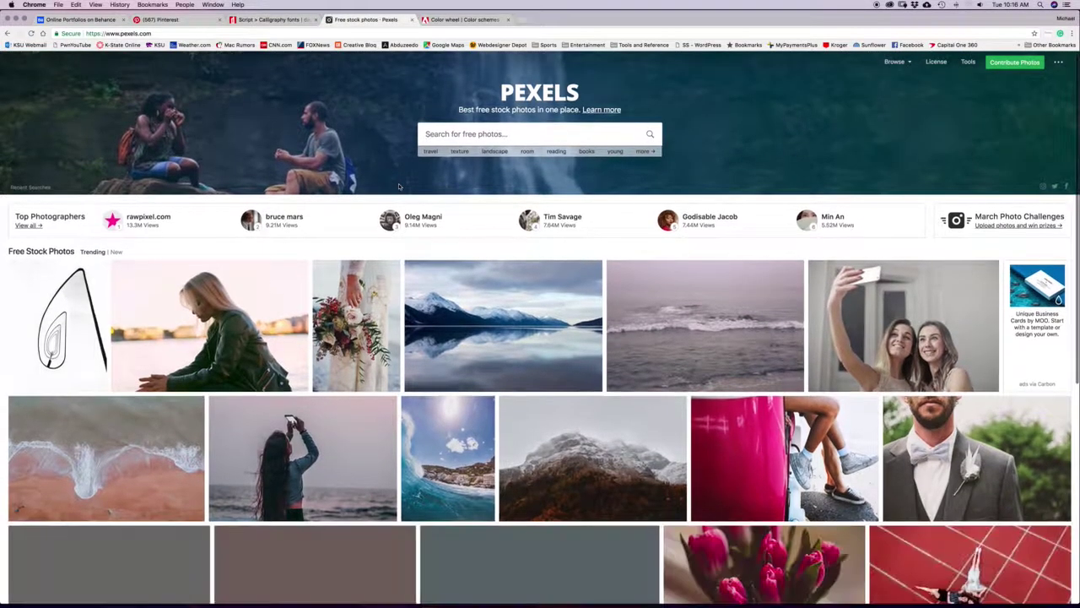
{"action": "scroll", "coordinate": [418, 241], "scroll_direction": "up", "scroll_amount": 1}
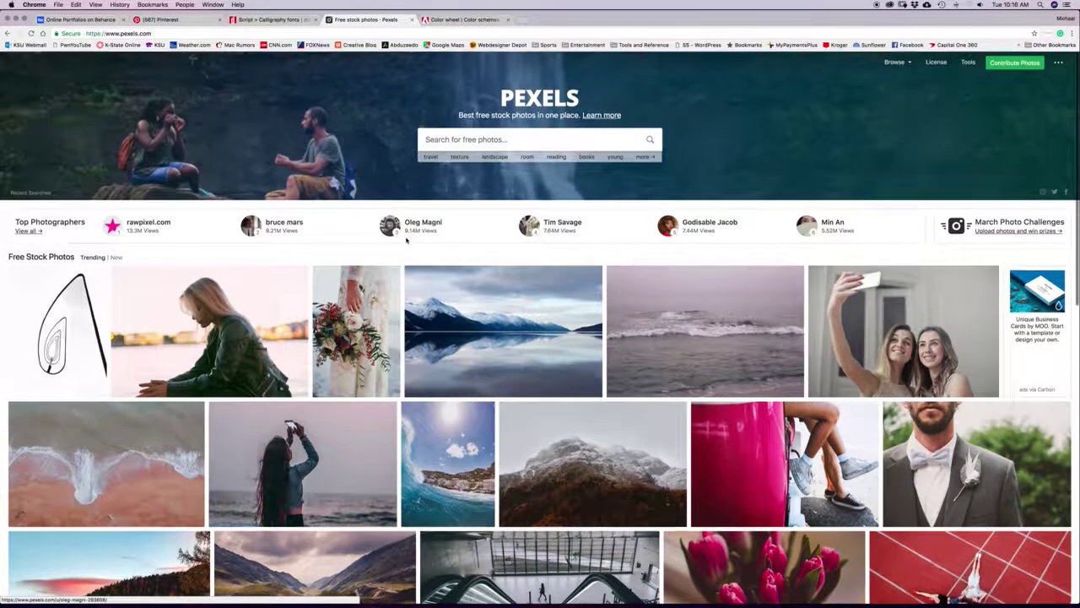
{"action": "left_click", "coordinate": [506, 138]}
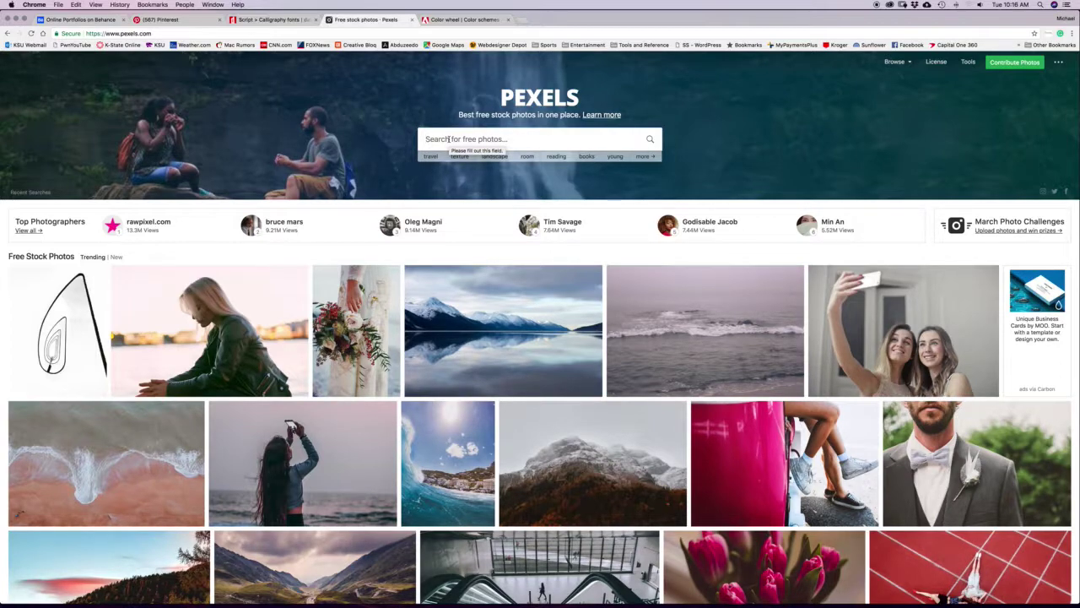
Step: Preview the snowy mountain lake photo, then close it and browse the trending photos
{"action": "left_click", "coordinate": [488, 303]}
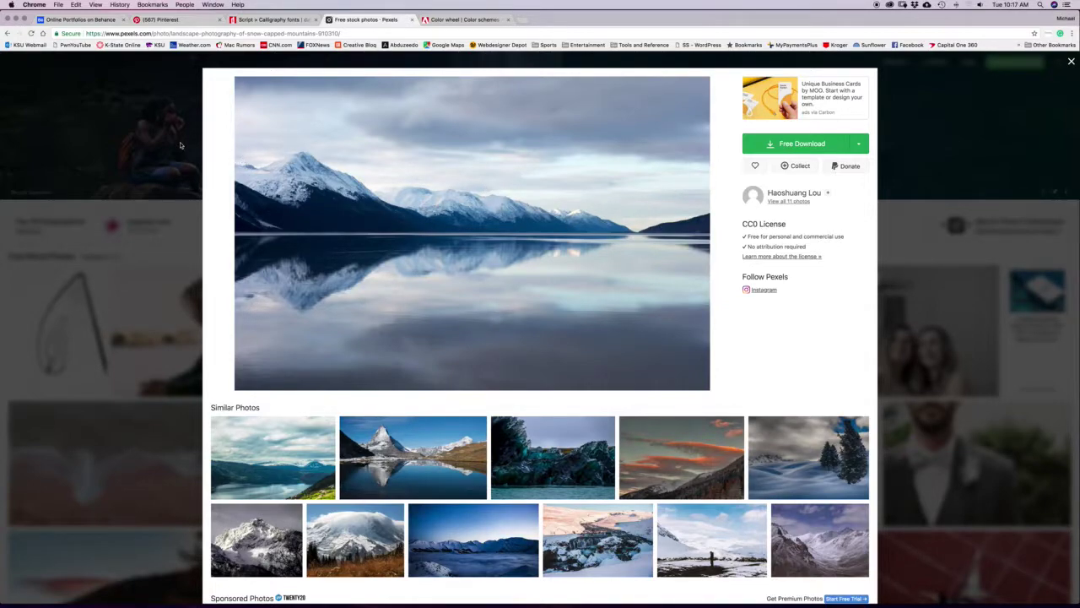
{"action": "scroll", "coordinate": [175, 149], "scroll_direction": "down", "scroll_amount": 1}
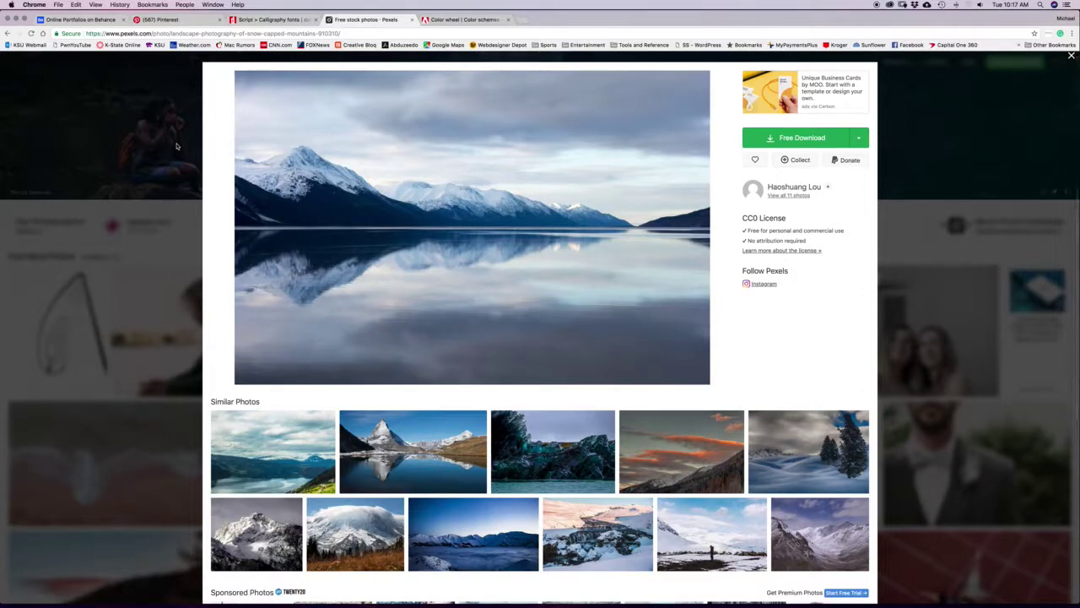
{"action": "left_click", "coordinate": [176, 146]}
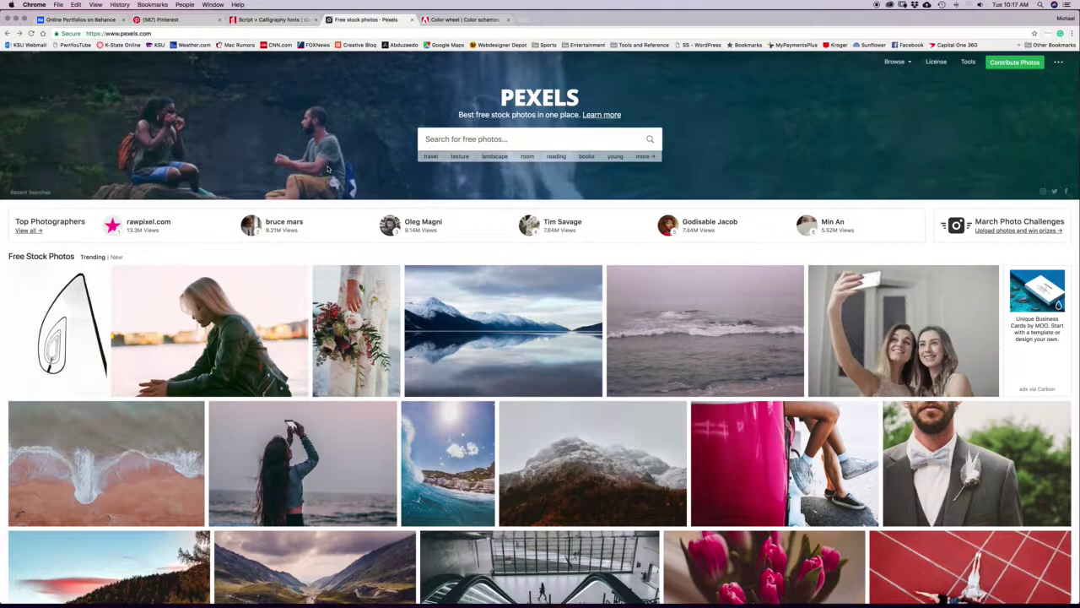
{"action": "scroll", "coordinate": [328, 169], "scroll_direction": "down", "scroll_amount": 1}
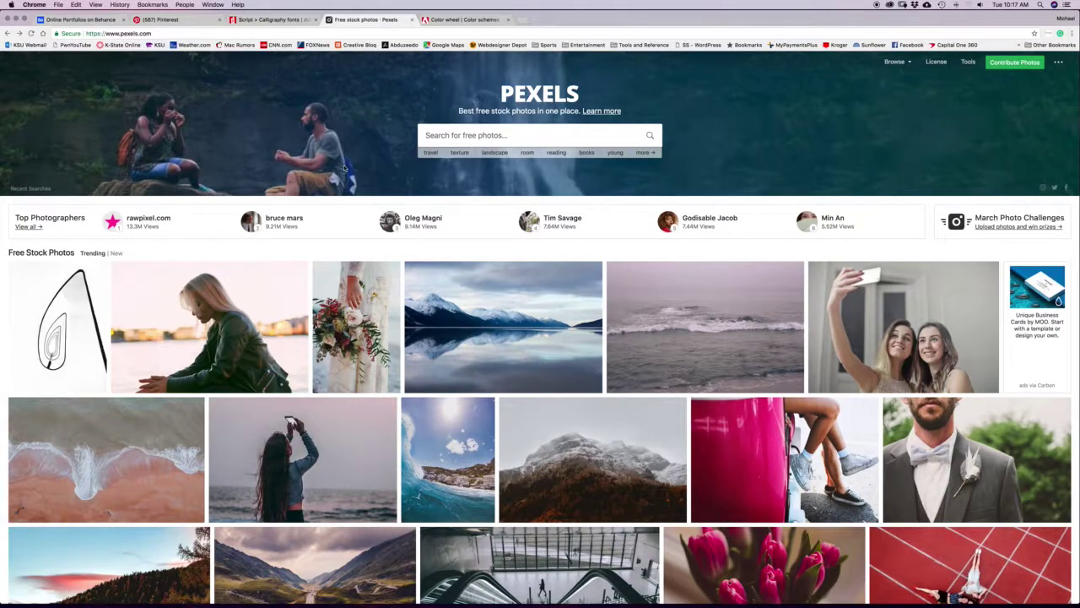
{"action": "scroll", "coordinate": [387, 98], "scroll_direction": "up", "scroll_amount": 1}
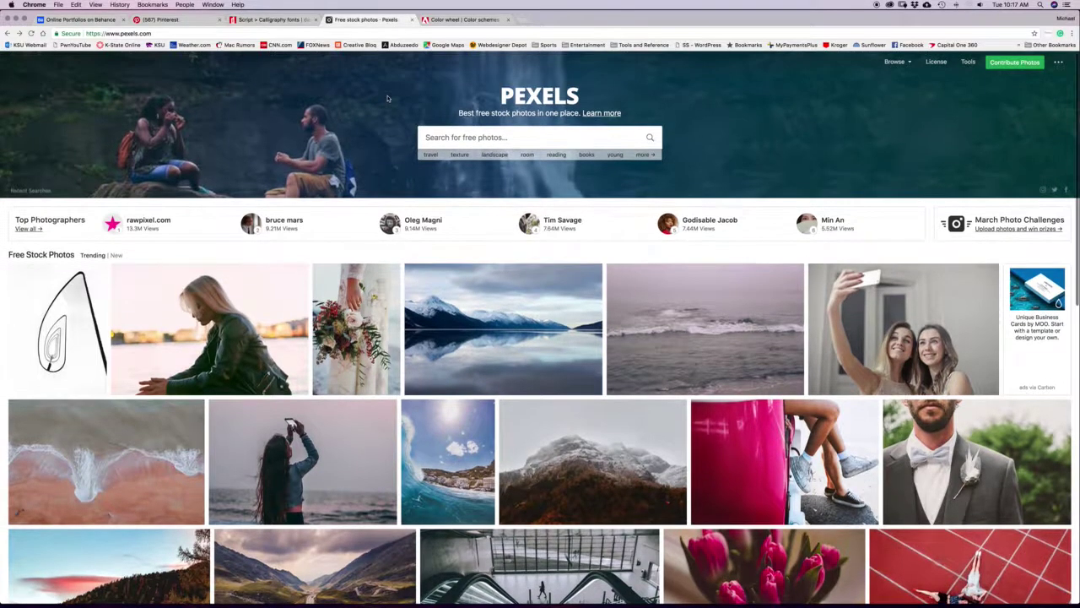
{"action": "scroll", "coordinate": [401, 97], "scroll_direction": "up", "scroll_amount": 1}
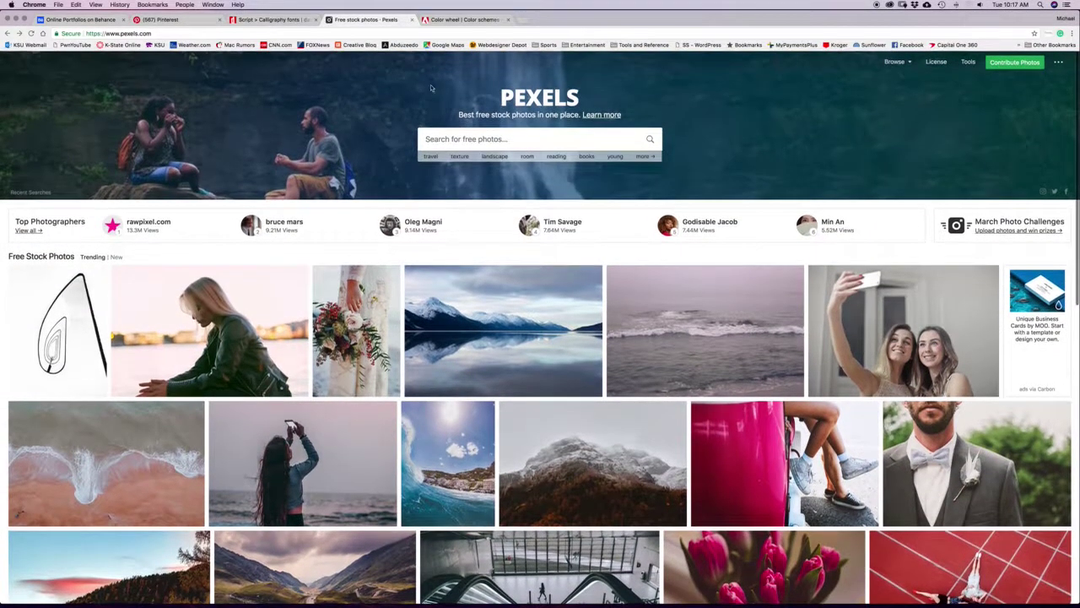
Step: On the Adobe Color wheel, apply the Triad rule and rotate its hues toward orange
{"action": "left_click", "coordinate": [481, 19]}
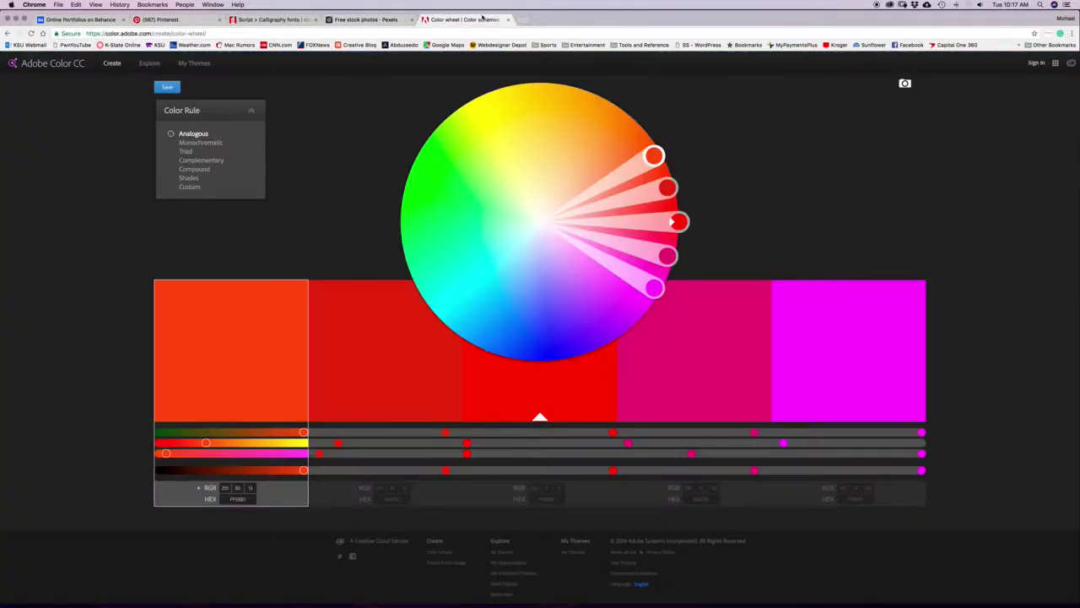
{"action": "scroll", "coordinate": [344, 168], "scroll_direction": "down", "scroll_amount": 1}
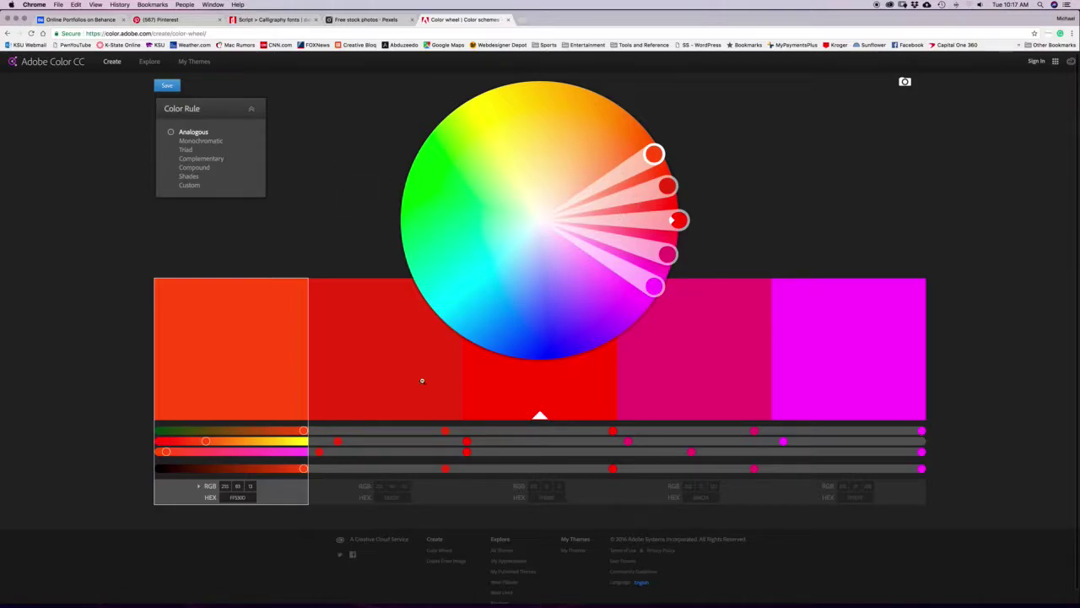
{"action": "left_click", "coordinate": [185, 151]}
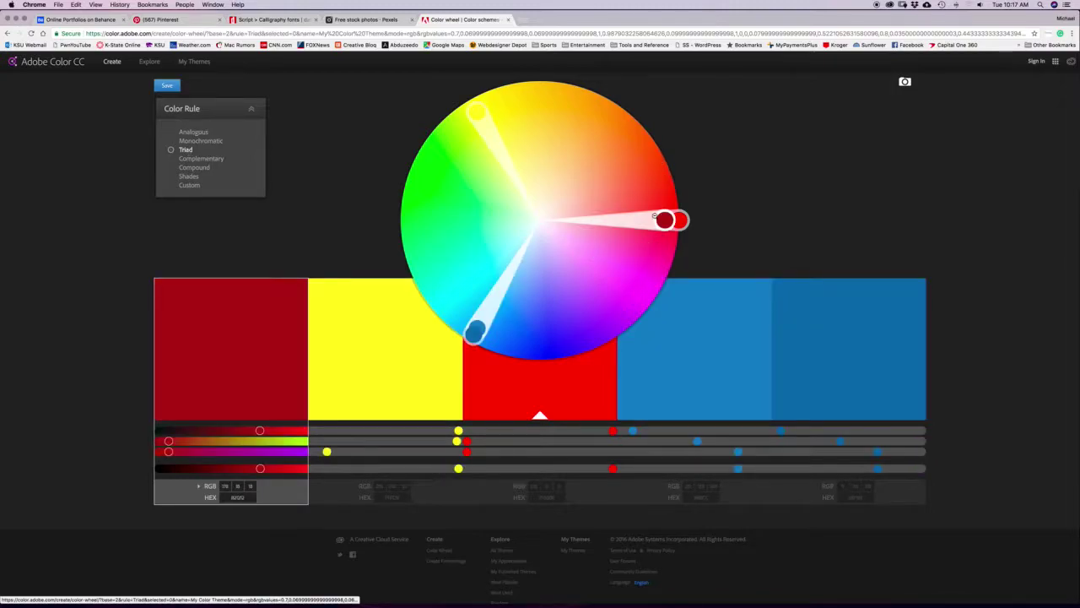
{"action": "left_click_drag", "start_coordinate": [664, 220], "coordinate": [593, 208]}
{"action": "left_click_drag", "start_coordinate": [464, 128], "coordinate": [650, 237]}
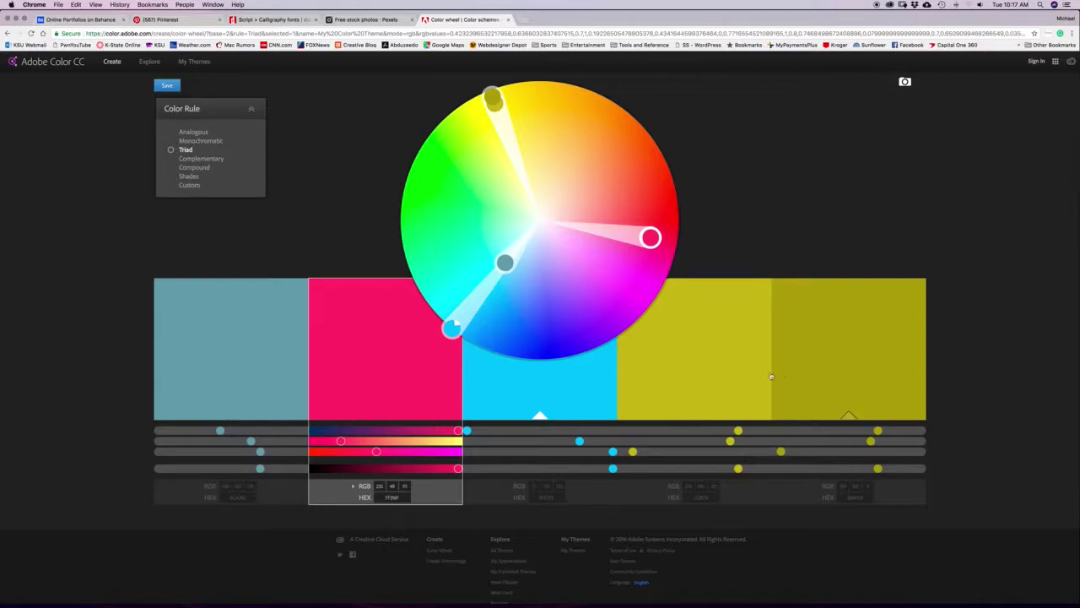
Step: Switch to the Monochromatic rule and shift the five shades to purple
{"action": "left_click", "coordinate": [209, 141]}
{"action": "left_click_drag", "start_coordinate": [476, 302], "coordinate": [606, 291]}
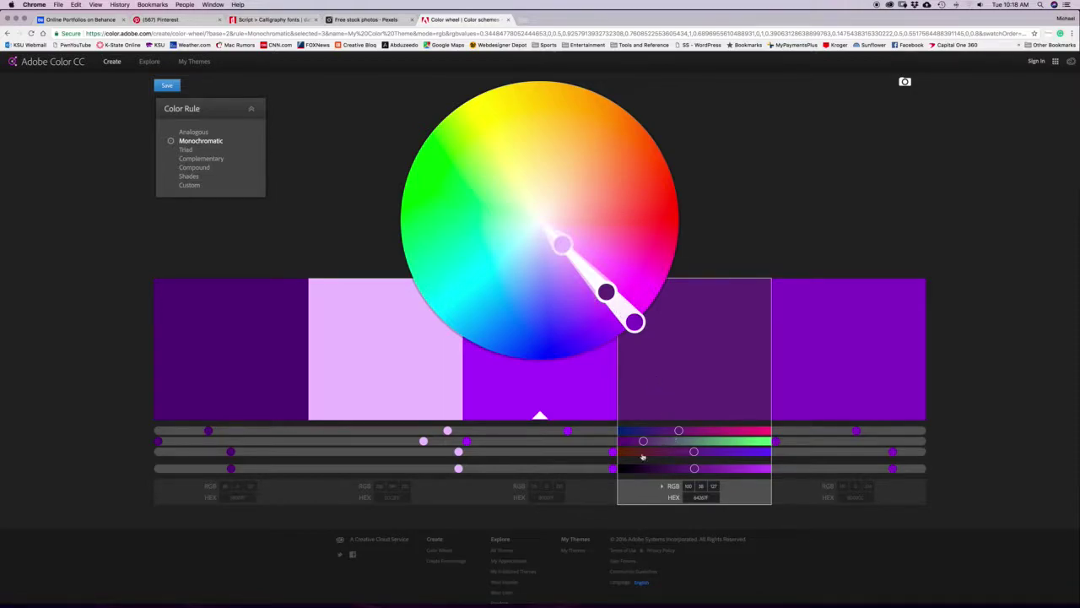
{"action": "scroll", "coordinate": [564, 297], "scroll_direction": "up", "scroll_amount": 1}
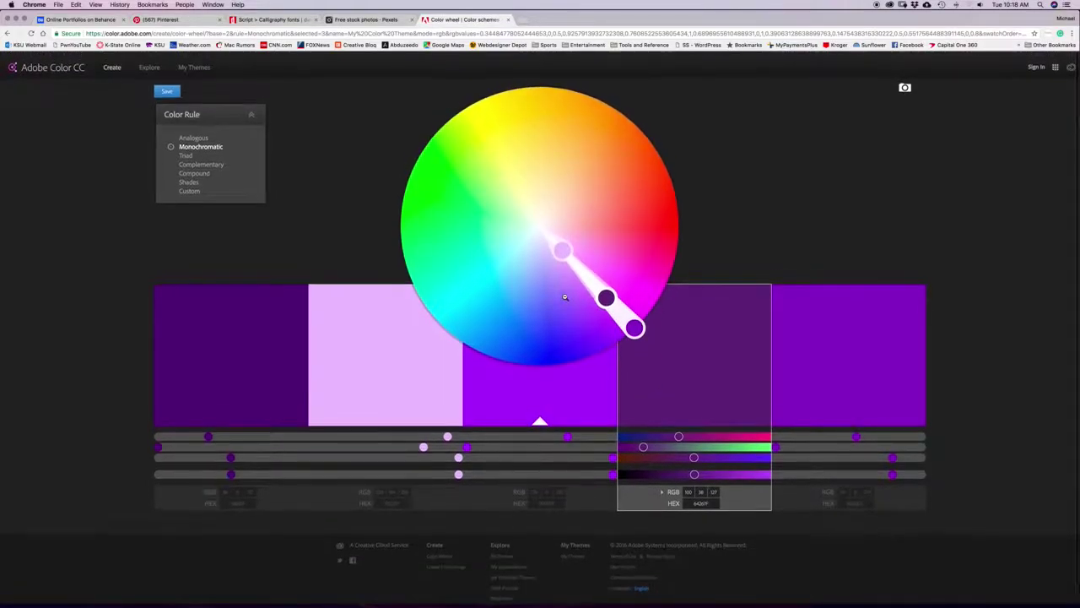